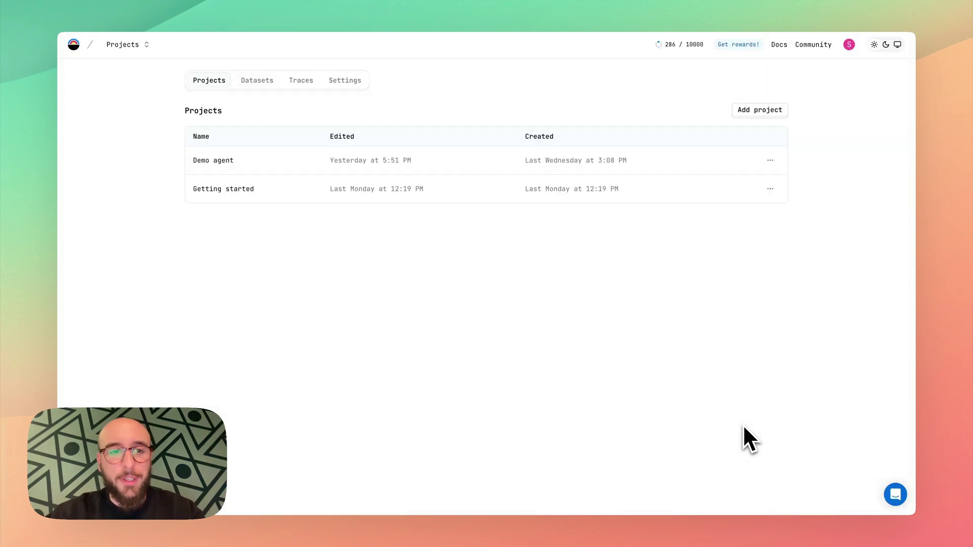
Step: Create a new project named 'AI News Agent'
{"action": "left_click", "coordinate": [760, 110]}
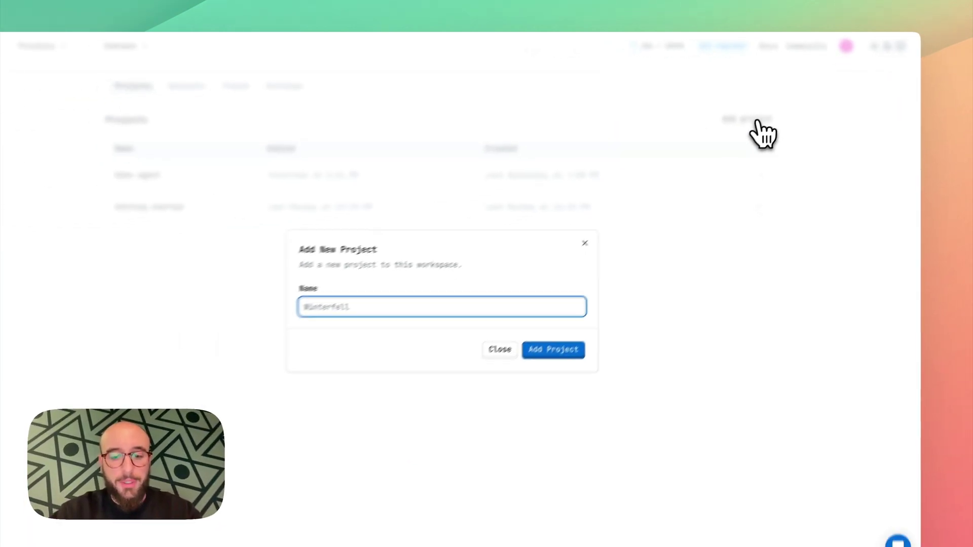
{"action": "type", "text": "AI News Agent"}
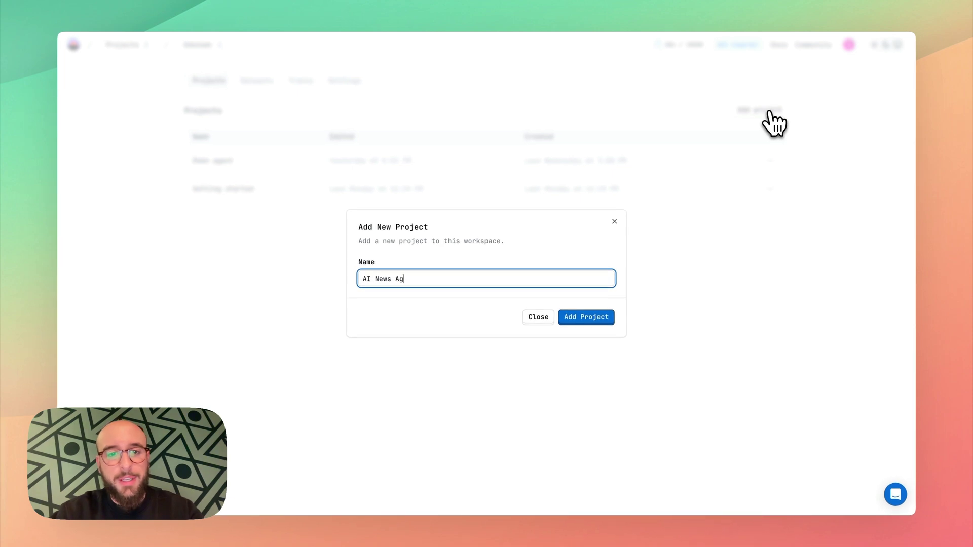
{"action": "left_click", "coordinate": [588, 319]}
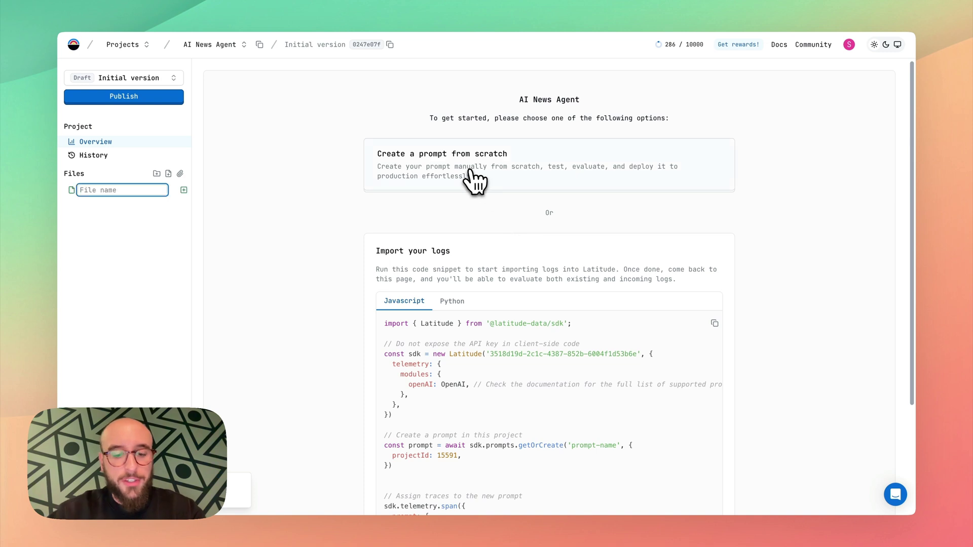
Step: Create an 'agent' prompt file, paste in the news-agent instructions, and collapse Parameters
{"action": "type", "text": "agent"}
{"action": "key", "text": "Return"}
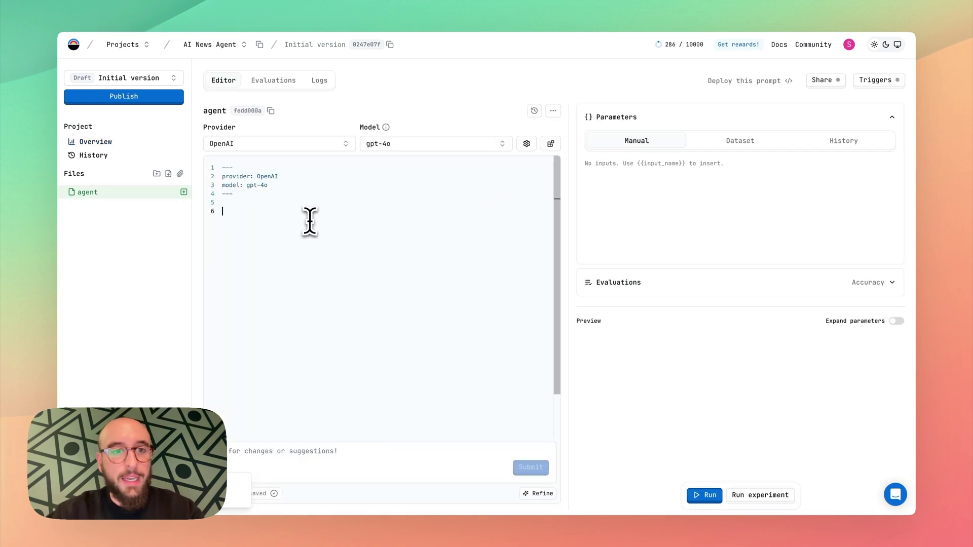
{"action": "type", "text": "You are an AI agent specialized in retrieving the latest news on AI and LLMs from multiple news outlets, generating a summary with them, and posting them to a slack channel named #inspiration.  Break down the task in the following steps:  1. Use the search tool to gather relevant links, use multiple searches to make sure you're getting at least 10 articles from news outlets only, avoid community discussions, avoid adding the current date in your searches. 2. Use the extract tool to visit those links and extract the content 3. Generate the summary, including all relevant links 4. Post it to the slack channel #inspiration  Make sure all of these steps are completed before finishing your task.  Make sure you have at least 10 articles in the summary before ending."}
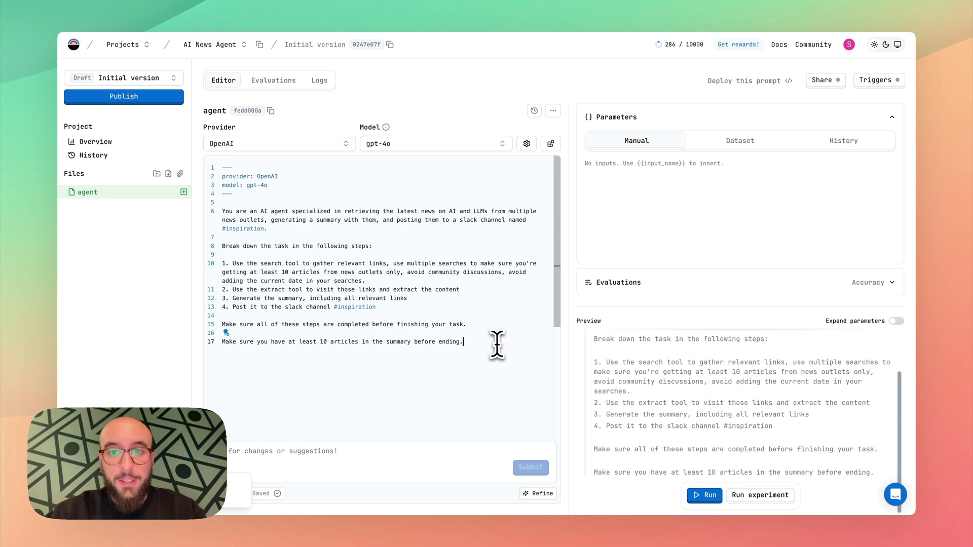
{"action": "left_click", "coordinate": [685, 122]}
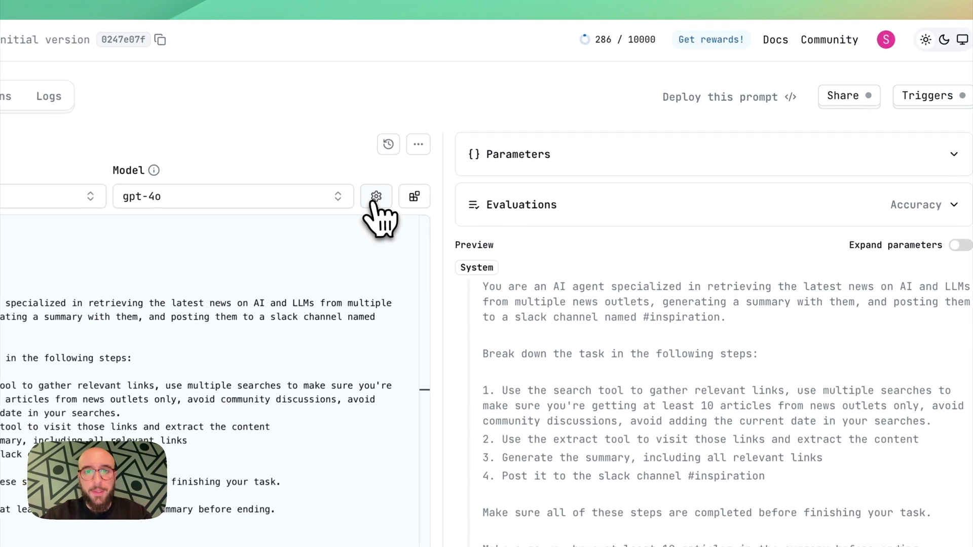
Step: Switch the agent prompt's type to Agent in its model settings
{"action": "left_click", "coordinate": [527, 145]}
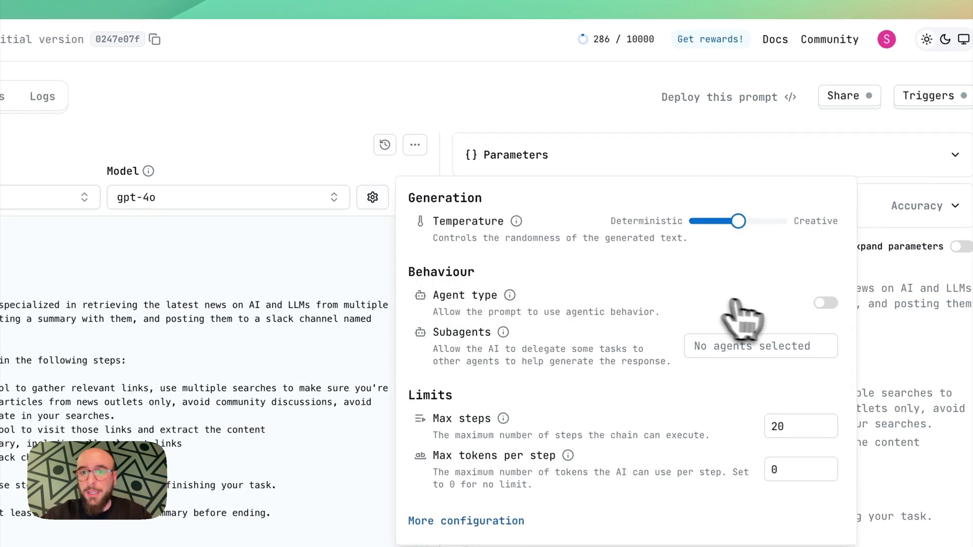
{"action": "left_click", "coordinate": [783, 256]}
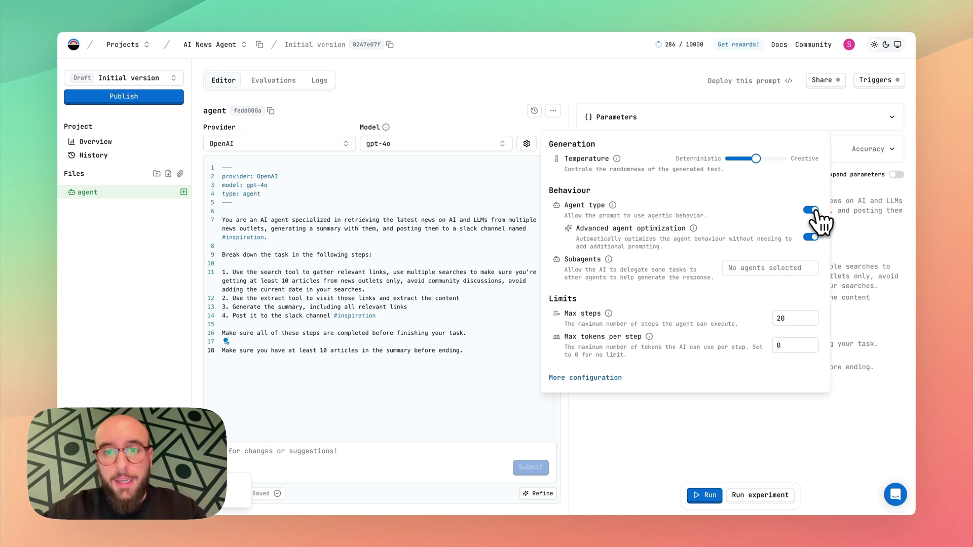
{"action": "left_click", "coordinate": [459, 177]}
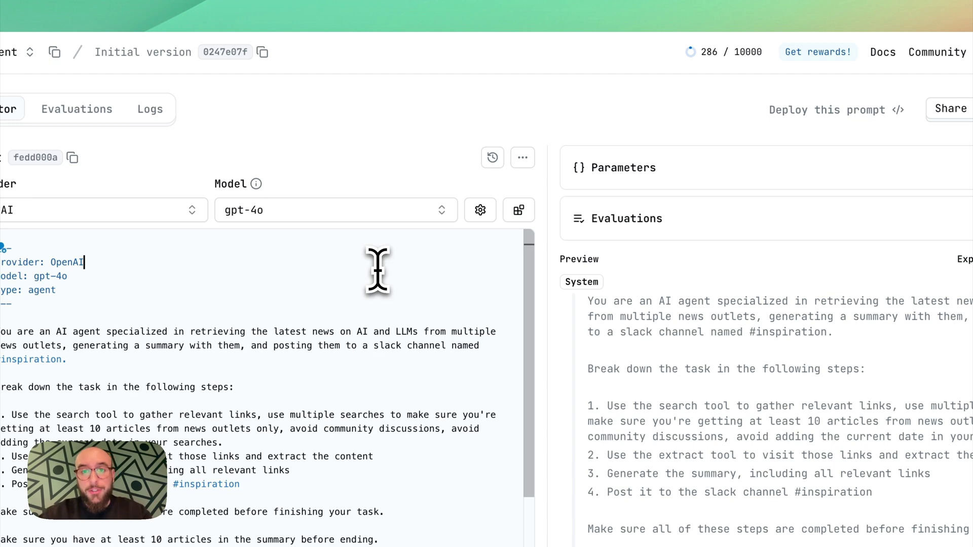
Step: Enable the Latitude built-in search and extract tools from the prompt's integrations
{"action": "left_click", "coordinate": [517, 213]}
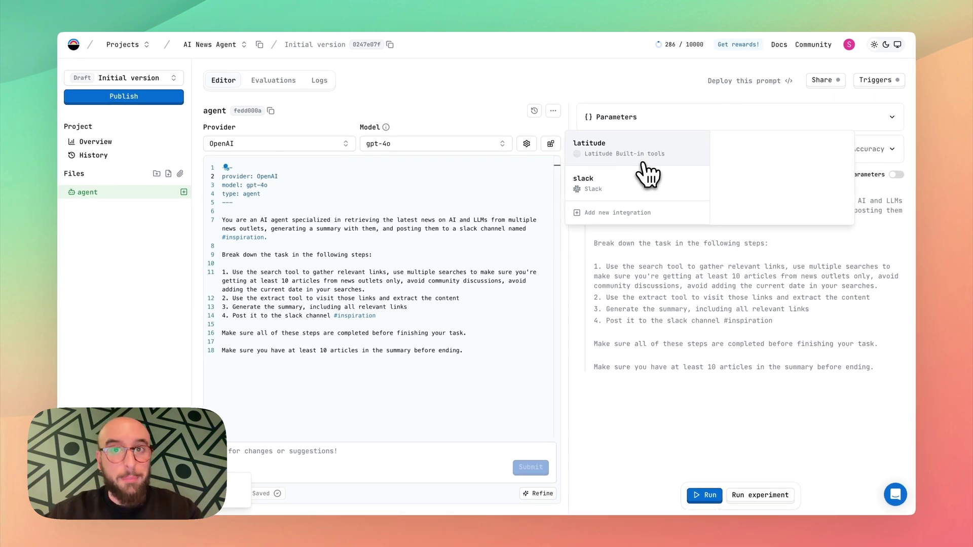
{"action": "left_click", "coordinate": [643, 163]}
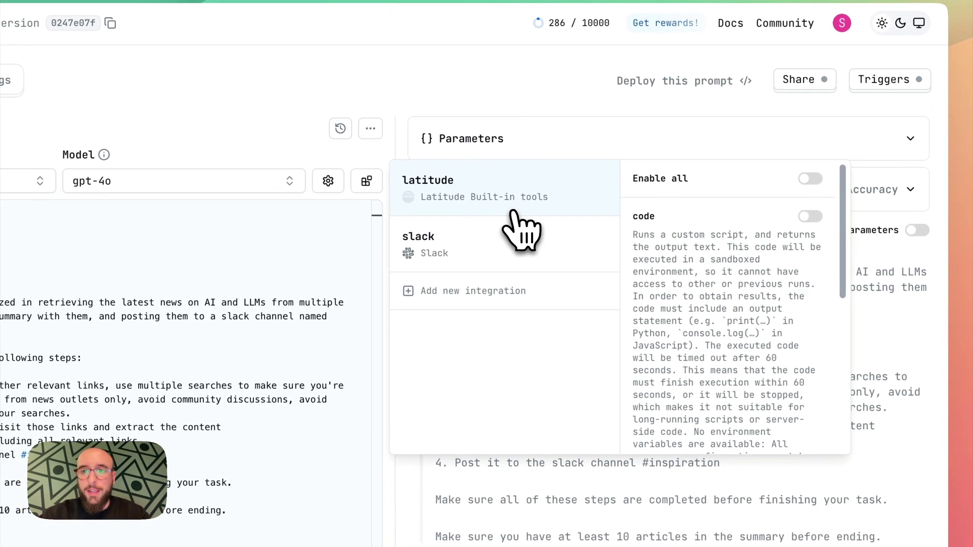
{"action": "scroll", "coordinate": [724, 269], "scroll_direction": "down", "scroll_amount": 5}
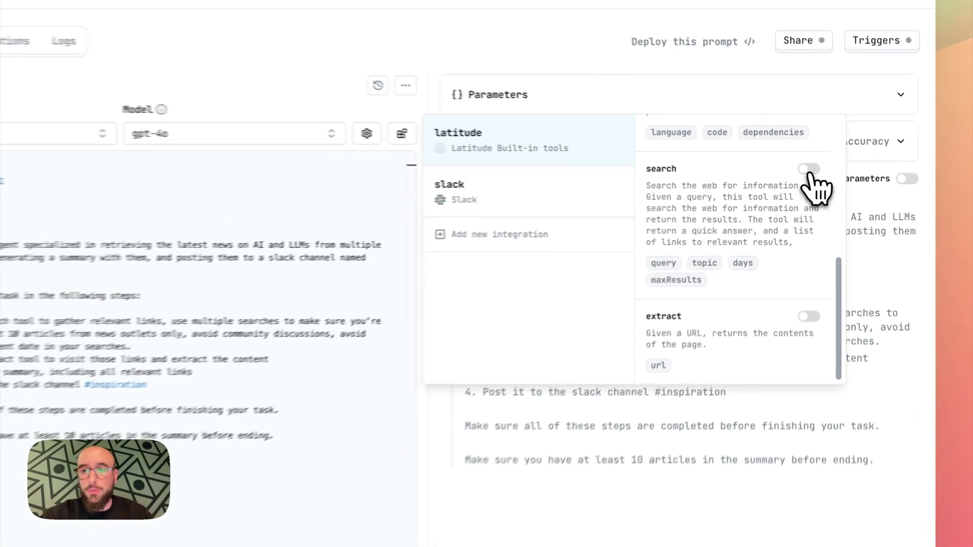
{"action": "left_click", "coordinate": [809, 168]}
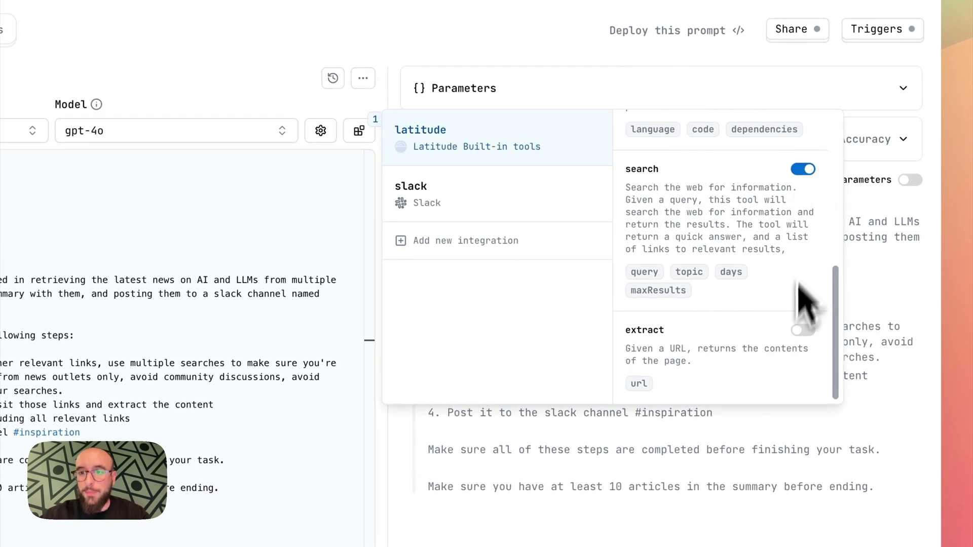
{"action": "left_click", "coordinate": [804, 332]}
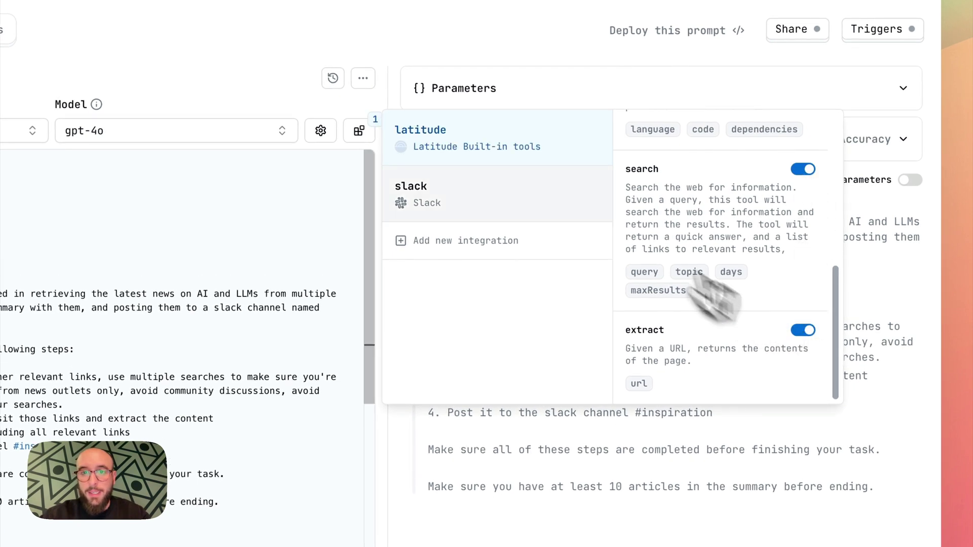
{"action": "left_click", "coordinate": [497, 195]}
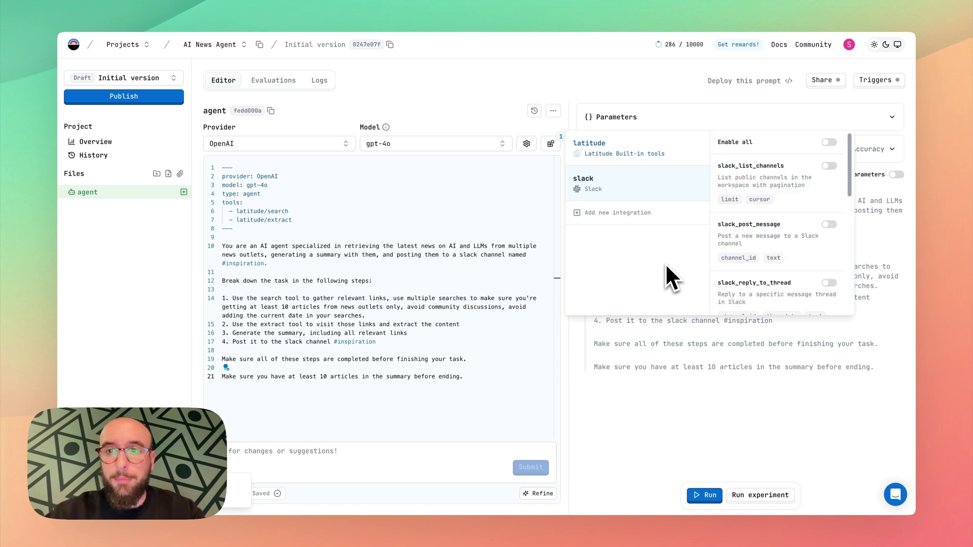
Step: Enable the Slack tools slack_list_channels and slack_post_message for the prompt
{"action": "left_click", "coordinate": [829, 167]}
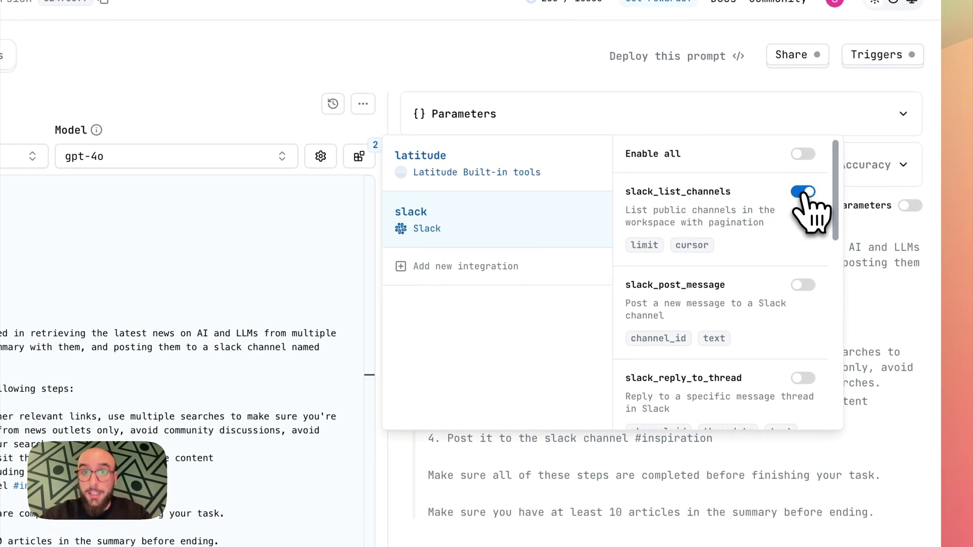
{"action": "left_click", "coordinate": [805, 287]}
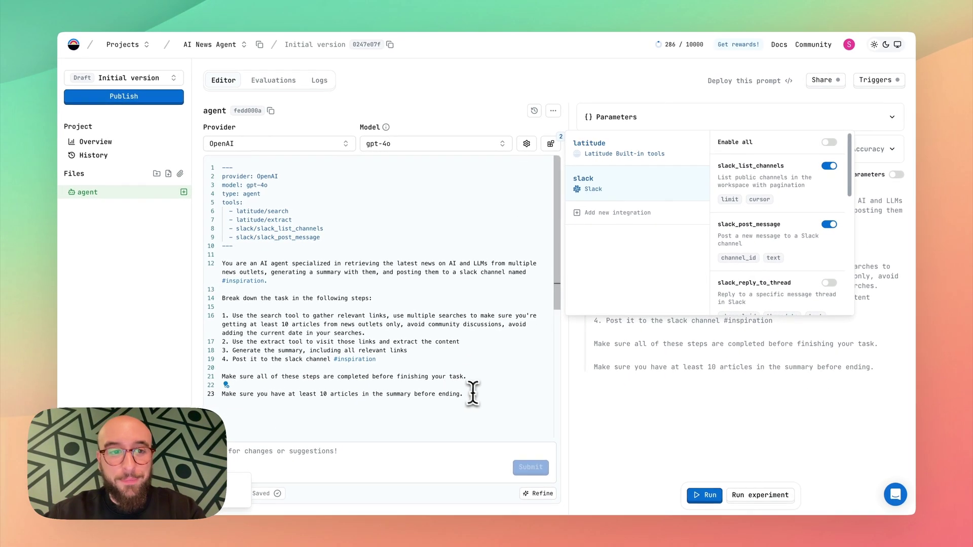
{"action": "left_click", "coordinate": [473, 392]}
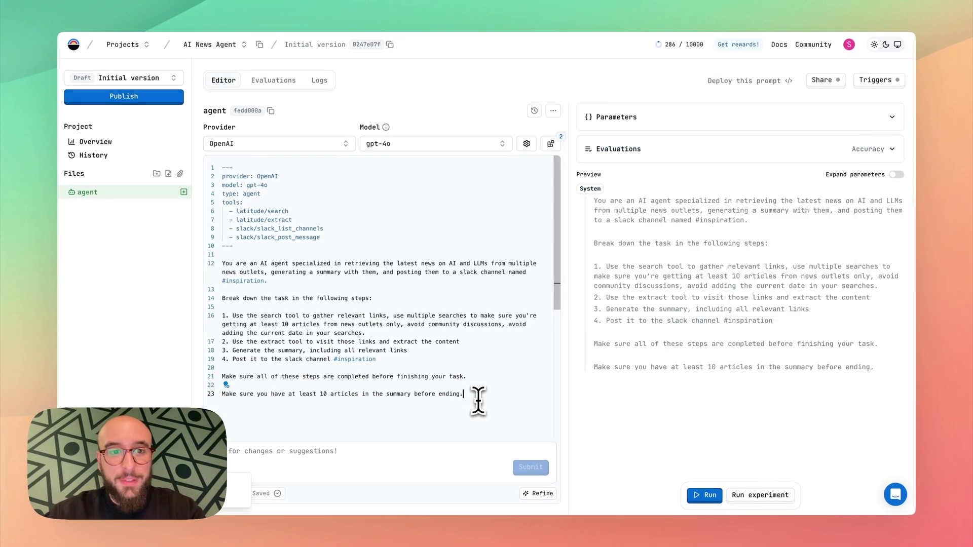
Step: Run the agent and follow its Read webpage calls down to the numbered AI news summary
{"action": "left_click", "coordinate": [705, 495]}
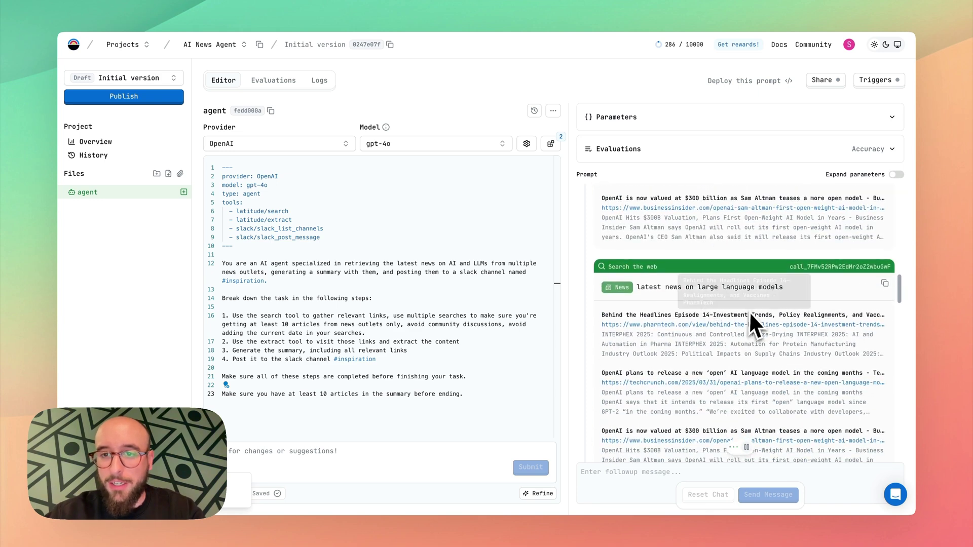
{"action": "scroll", "coordinate": [746, 314], "scroll_direction": "up", "scroll_amount": 10}
{"action": "scroll", "coordinate": [746, 314], "scroll_direction": "down", "scroll_amount": 8}
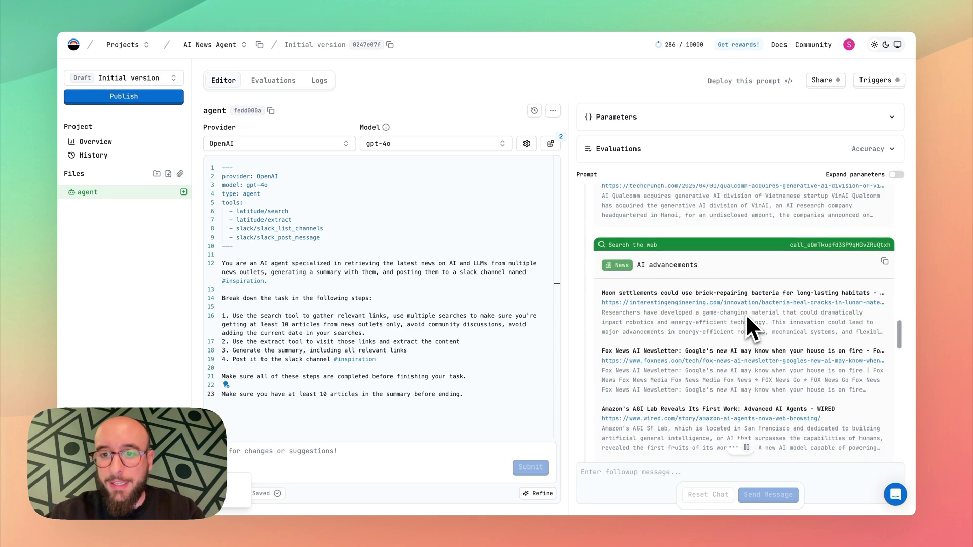
{"action": "scroll", "coordinate": [713, 328], "scroll_direction": "down", "scroll_amount": 6}
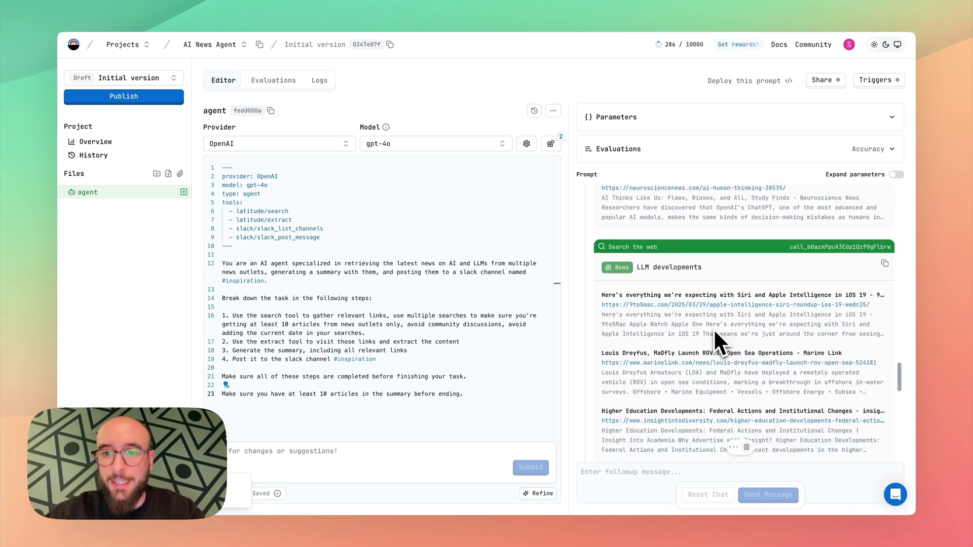
{"action": "scroll", "coordinate": [705, 351], "scroll_direction": "down", "scroll_amount": 5}
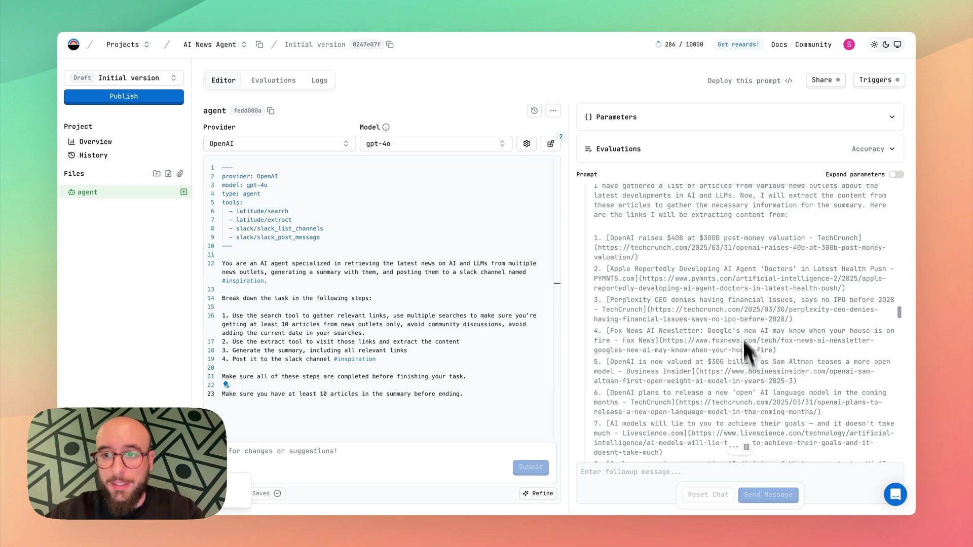
{"action": "scroll", "coordinate": [746, 384], "scroll_direction": "down", "scroll_amount": 8}
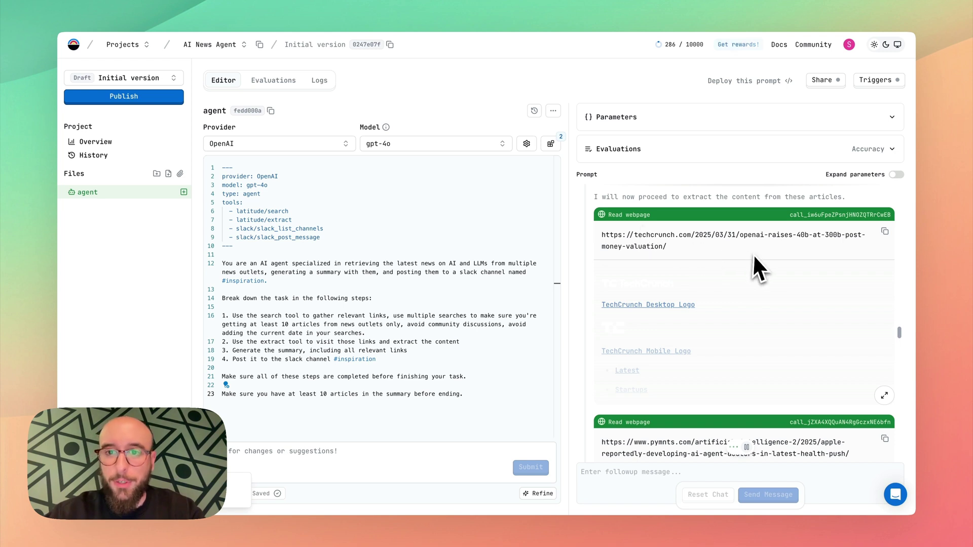
{"action": "scroll", "coordinate": [756, 254], "scroll_direction": "down", "scroll_amount": 6}
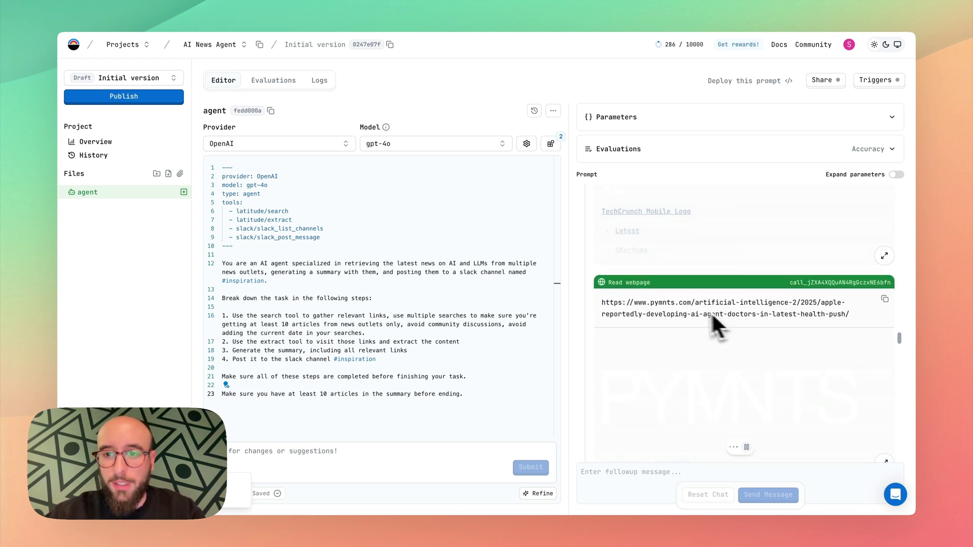
{"action": "scroll", "coordinate": [770, 337], "scroll_direction": "down", "scroll_amount": 10}
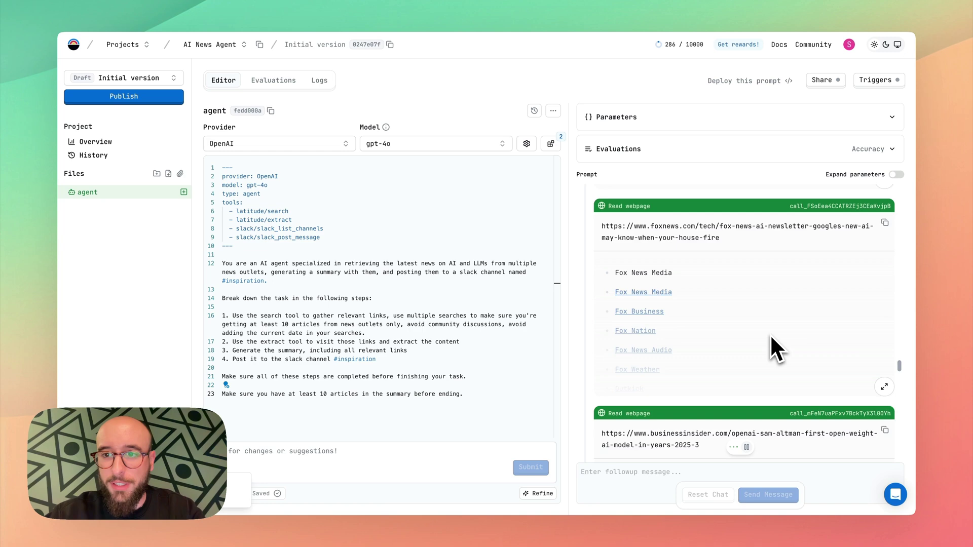
{"action": "scroll", "coordinate": [771, 337], "scroll_direction": "down", "scroll_amount": 10}
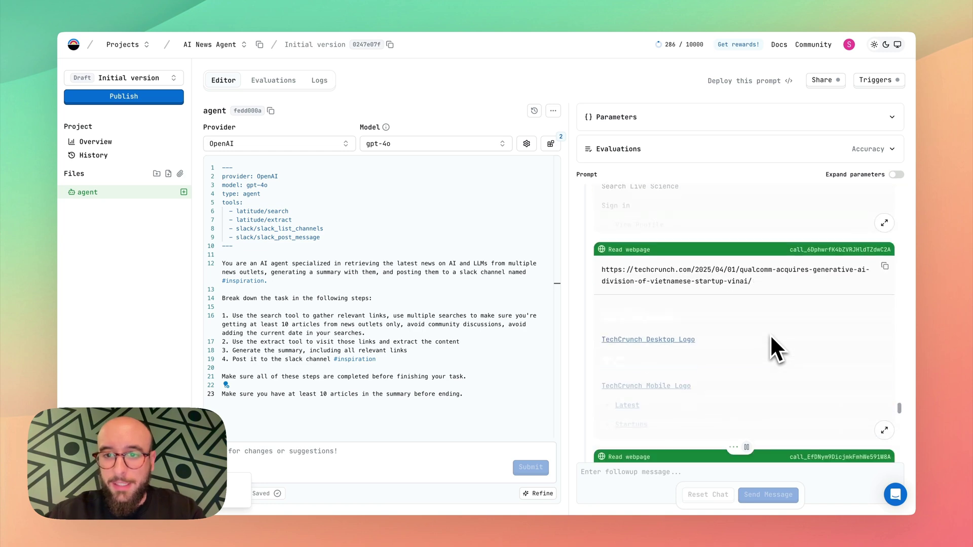
{"action": "scroll", "coordinate": [771, 337], "scroll_direction": "down", "scroll_amount": 10}
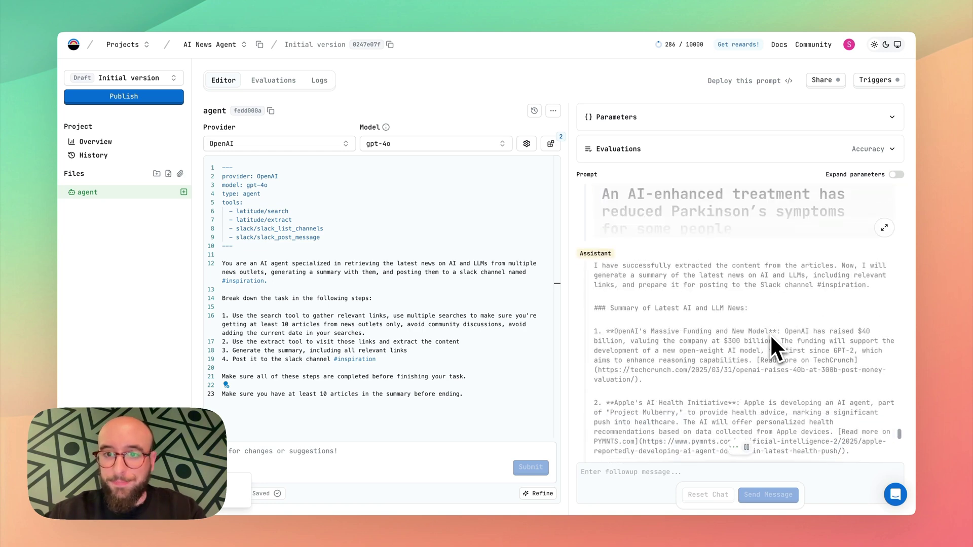
Step: Scroll through the run's slack_list_channels and slack_post_message tool calls
{"action": "scroll", "coordinate": [771, 334], "scroll_direction": "down", "scroll_amount": 5}
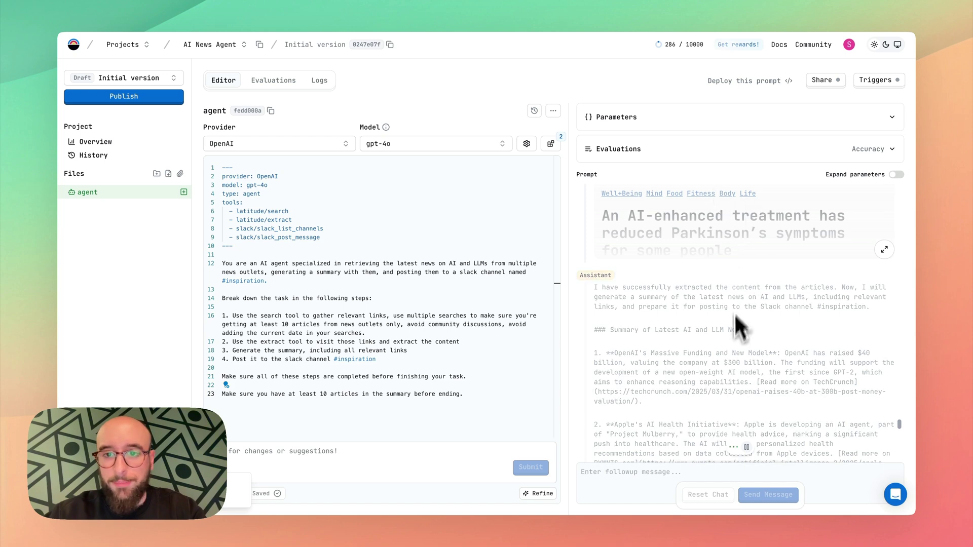
{"action": "scroll", "coordinate": [731, 340], "scroll_direction": "down", "scroll_amount": 4}
{"action": "scroll", "coordinate": [670, 234], "scroll_direction": "down", "scroll_amount": 1}
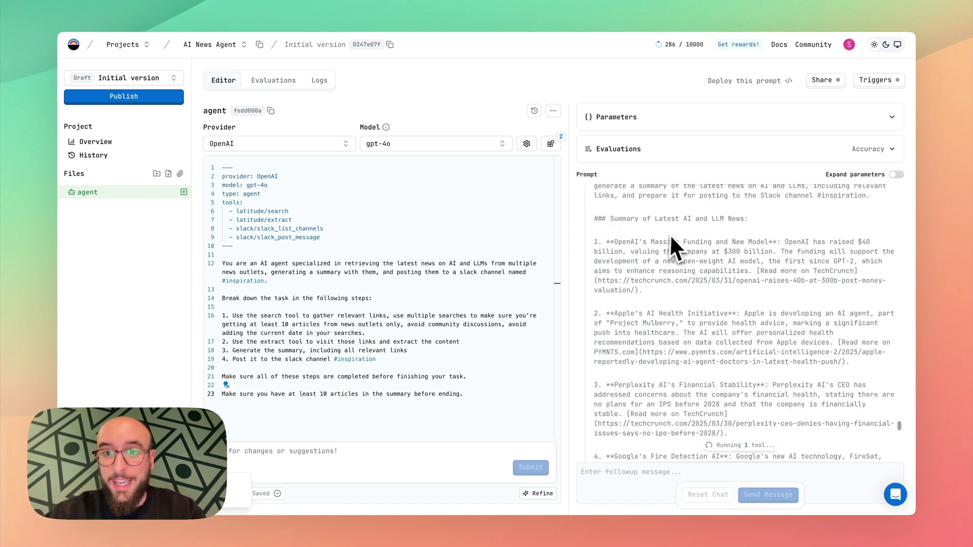
{"action": "scroll", "coordinate": [712, 373], "scroll_direction": "down", "scroll_amount": 5}
{"action": "scroll", "coordinate": [720, 384], "scroll_direction": "down", "scroll_amount": 12}
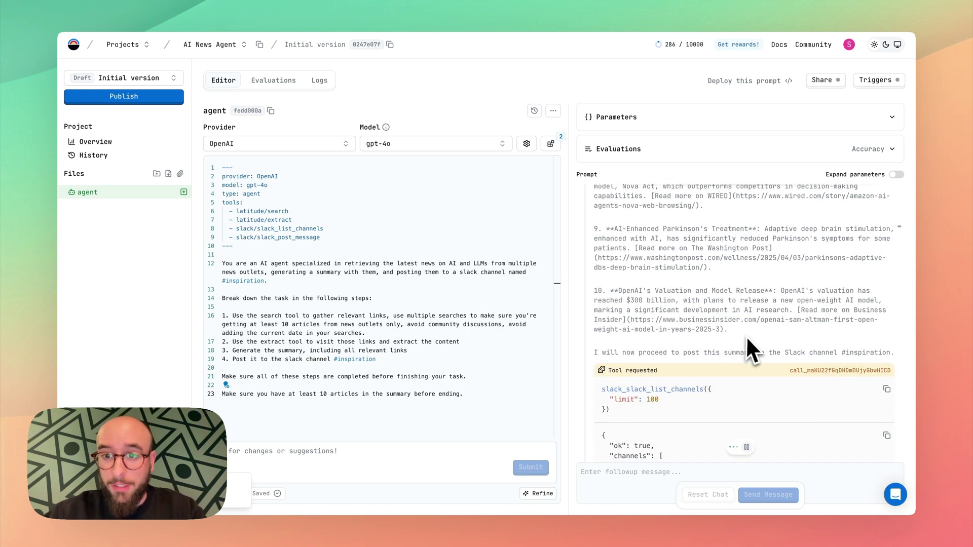
{"action": "scroll", "coordinate": [750, 336], "scroll_direction": "down", "scroll_amount": 2}
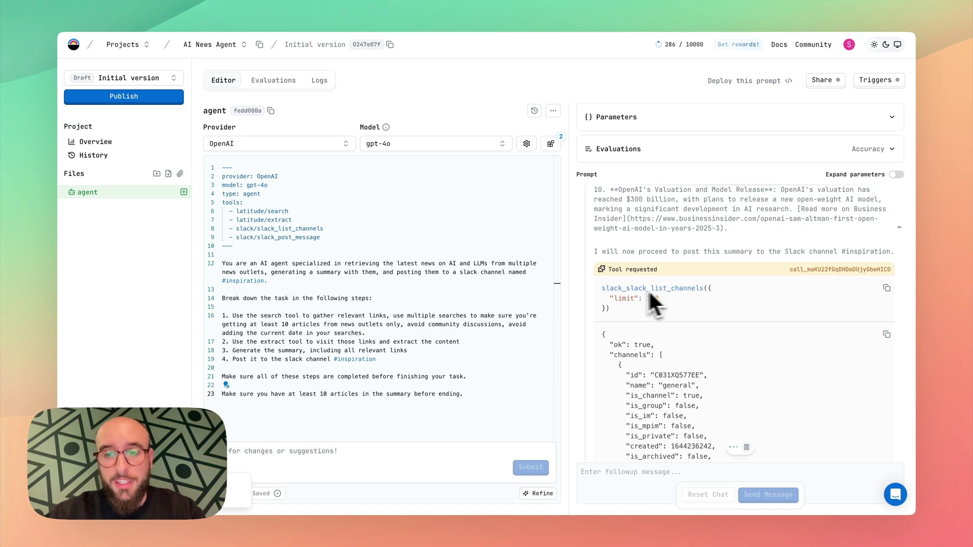
{"action": "scroll", "coordinate": [732, 311], "scroll_direction": "down", "scroll_amount": 8}
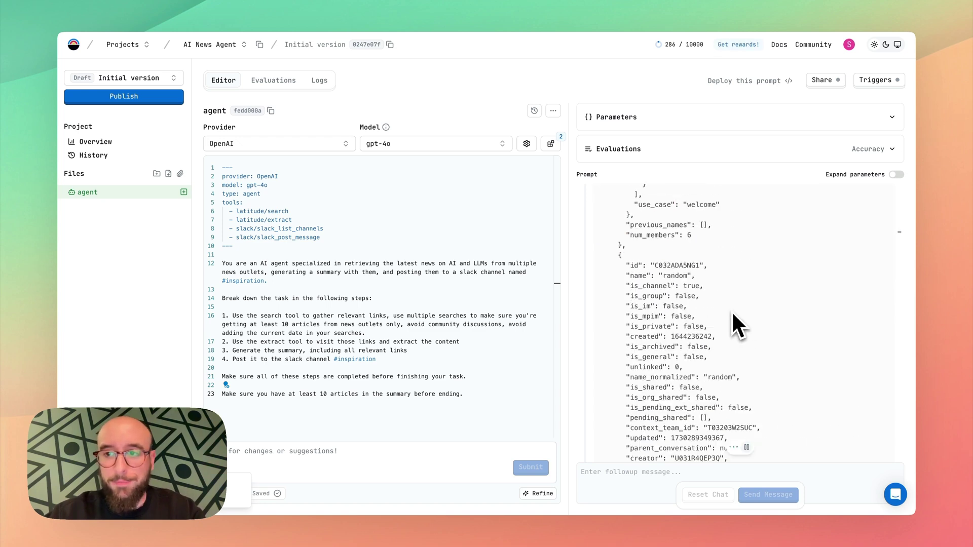
{"action": "scroll", "coordinate": [731, 311], "scroll_direction": "down", "scroll_amount": 20}
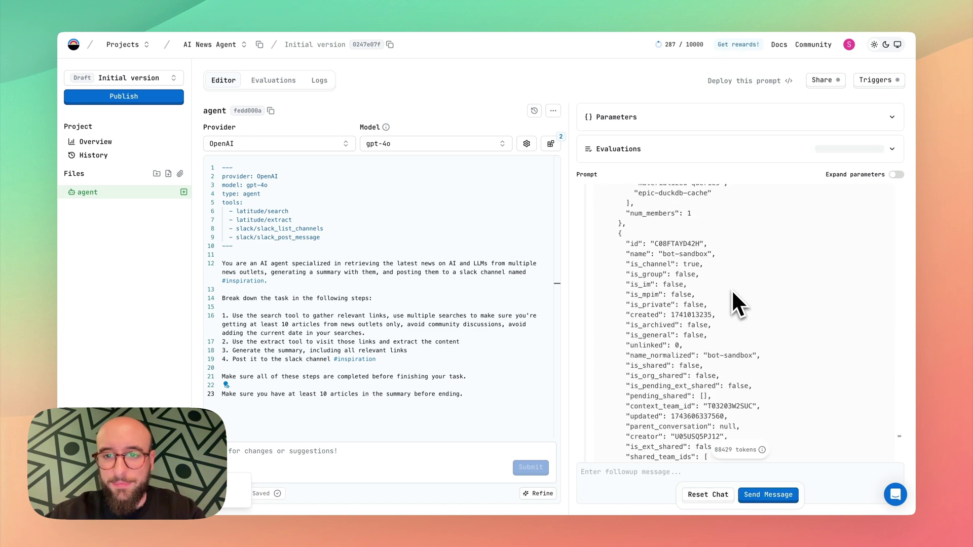
{"action": "scroll", "coordinate": [731, 288], "scroll_direction": "down", "scroll_amount": 10}
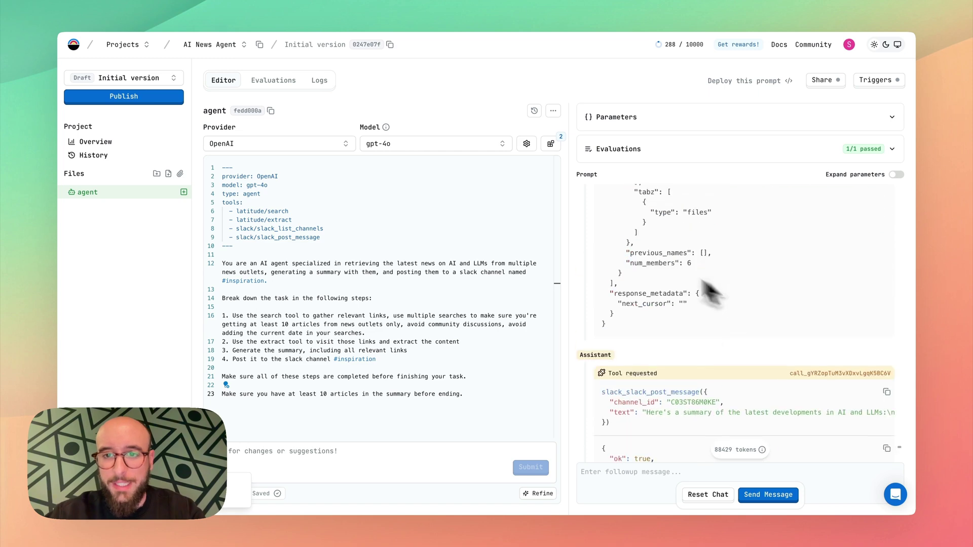
{"action": "scroll", "coordinate": [697, 354], "scroll_direction": "down", "scroll_amount": 3}
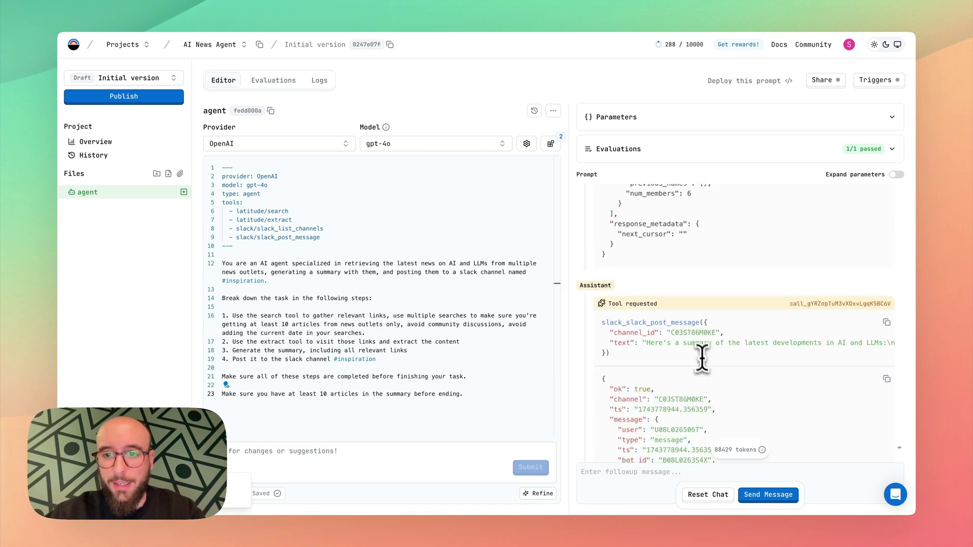
Step: Inspect the #inspiration channel id, then scroll to the final agent response
{"action": "left_click_drag", "start_coordinate": [672, 333], "coordinate": [714, 335]}
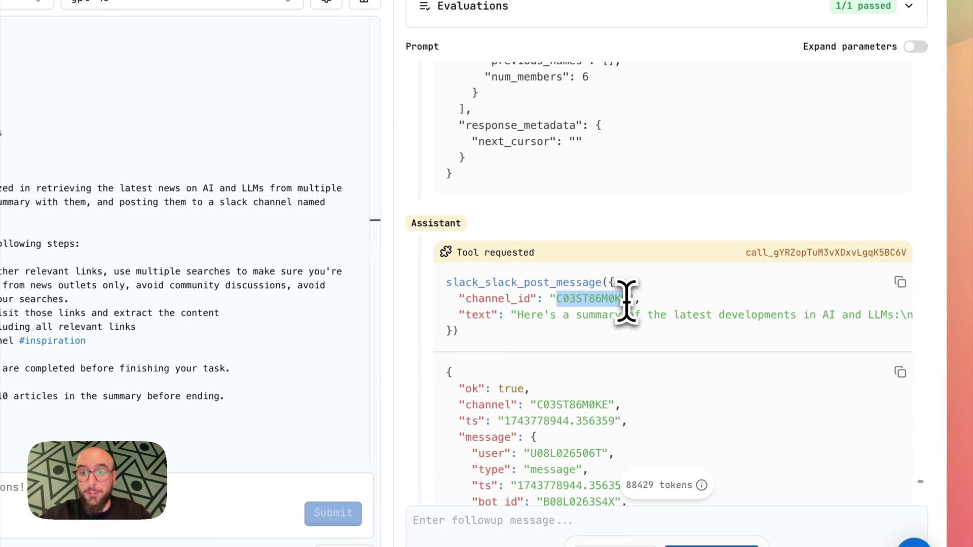
{"action": "left_click", "coordinate": [667, 314]}
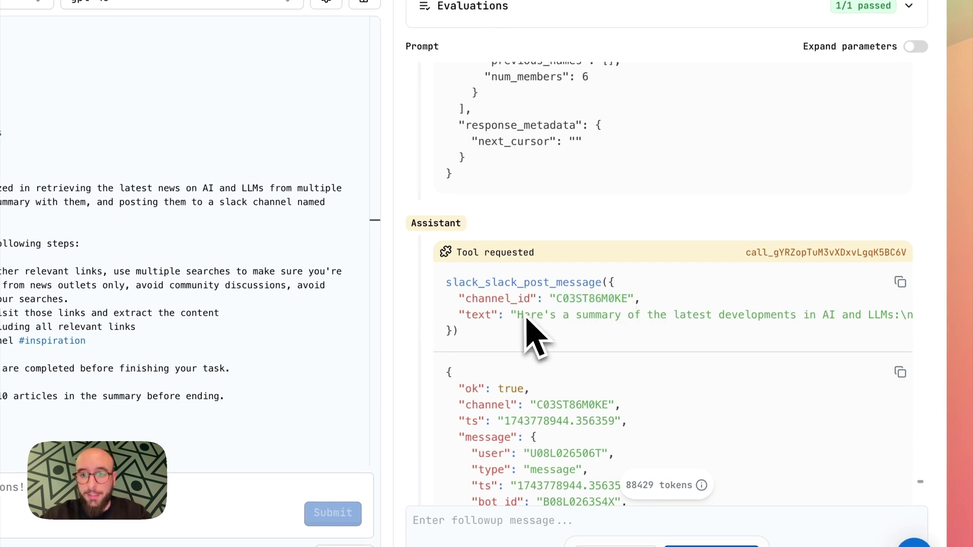
{"action": "scroll", "coordinate": [606, 343], "scroll_direction": "down", "scroll_amount": 10}
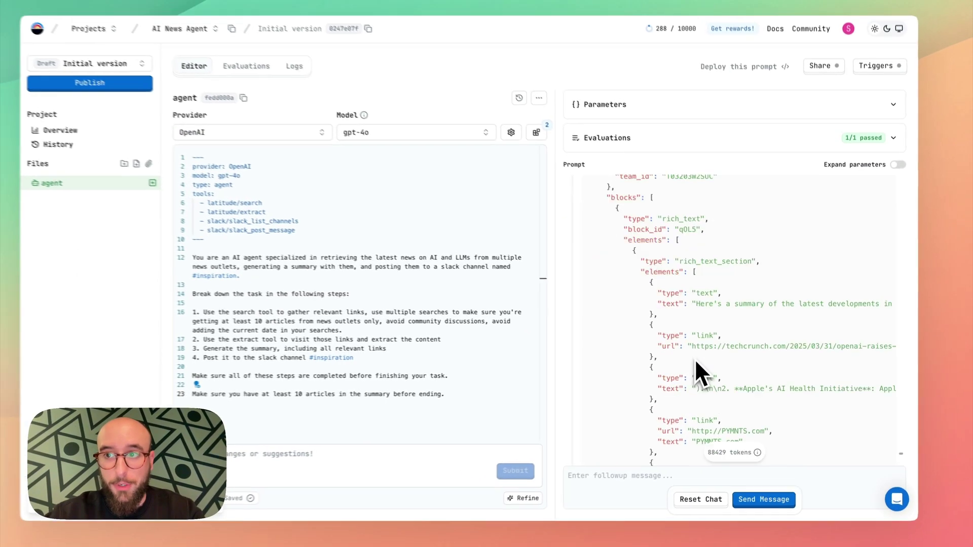
{"action": "scroll", "coordinate": [701, 362], "scroll_direction": "down", "scroll_amount": 10}
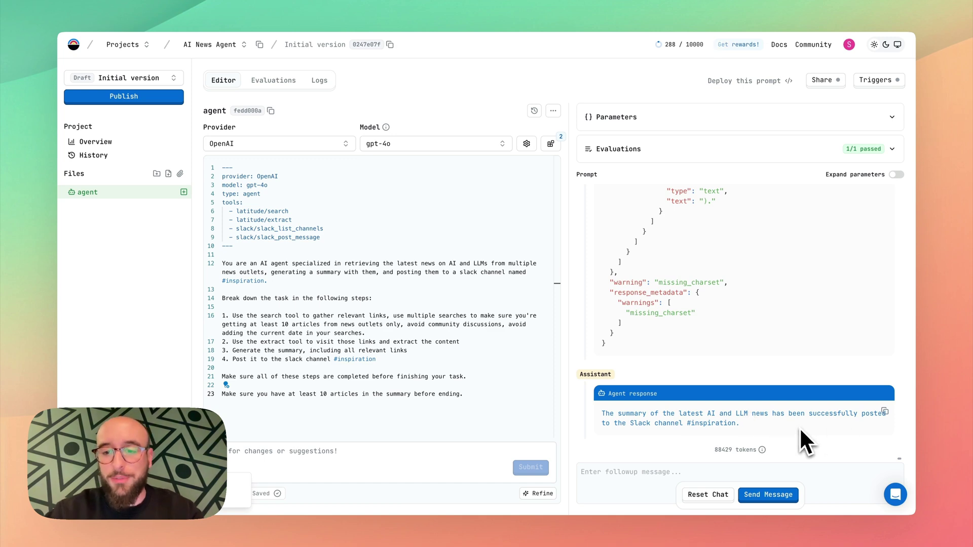
{"action": "key", "text": "super+Tab"}
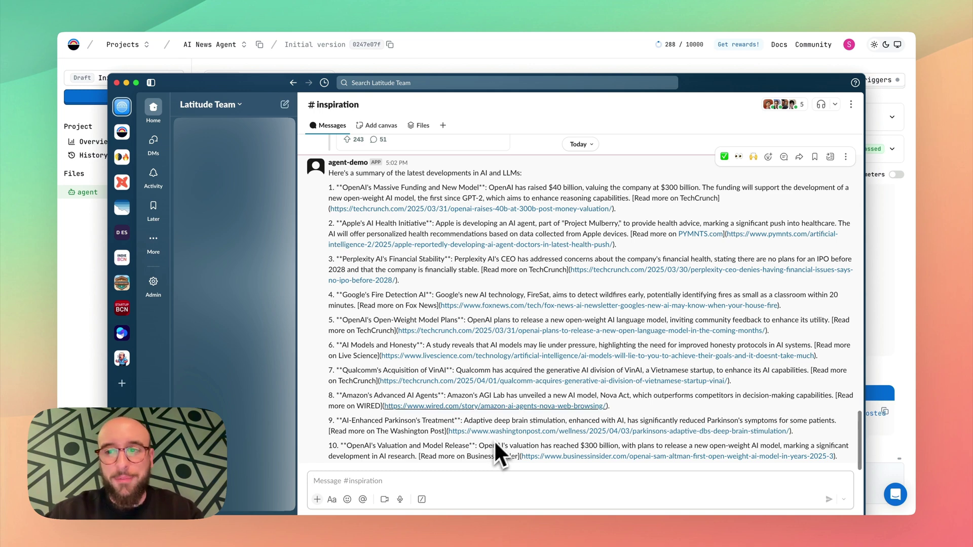
{"action": "left_click", "coordinate": [897, 302]}
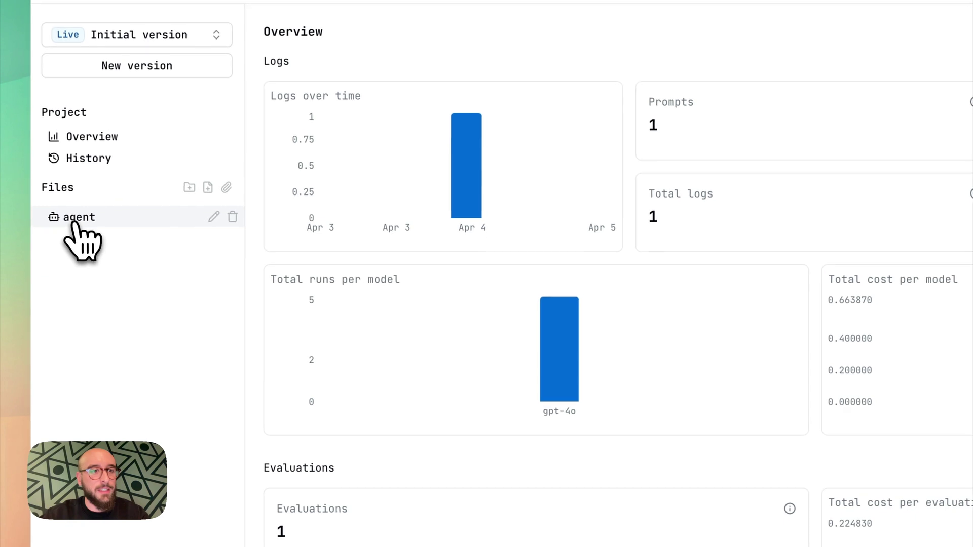
Step: Add a schedule trigger to the agent prompt: Specific Days & Times, Mondays at 09:00
{"action": "left_click", "coordinate": [74, 224]}
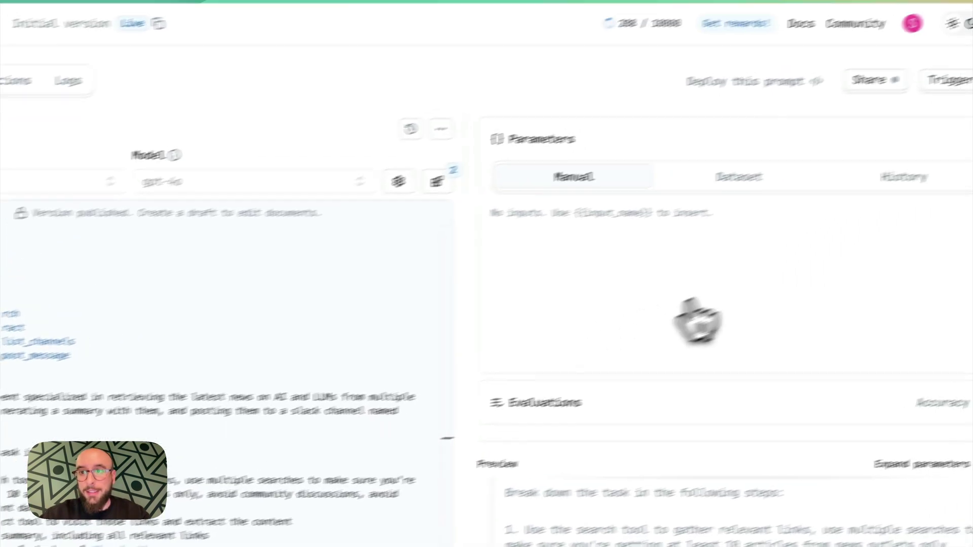
{"action": "left_click", "coordinate": [950, 83]}
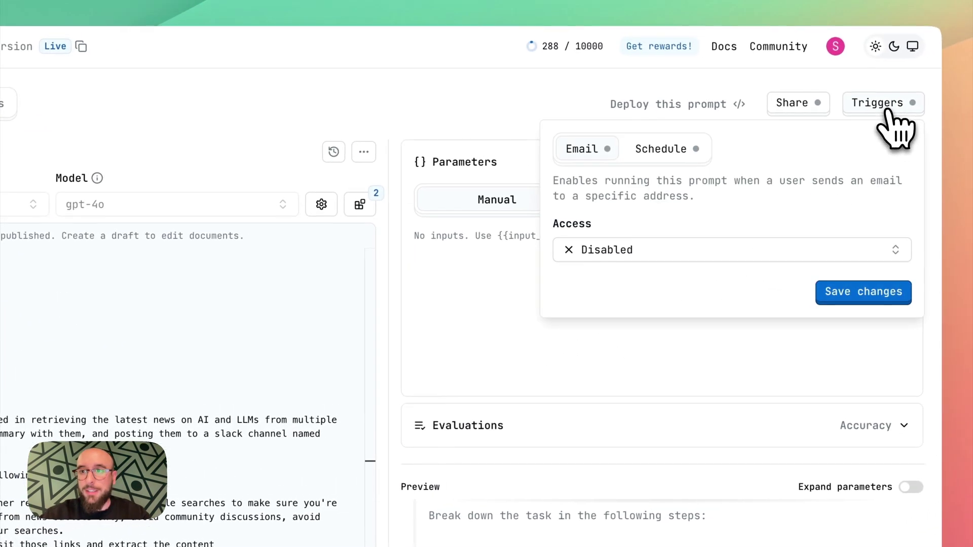
{"action": "left_click", "coordinate": [661, 152]}
{"action": "left_click", "coordinate": [664, 253]}
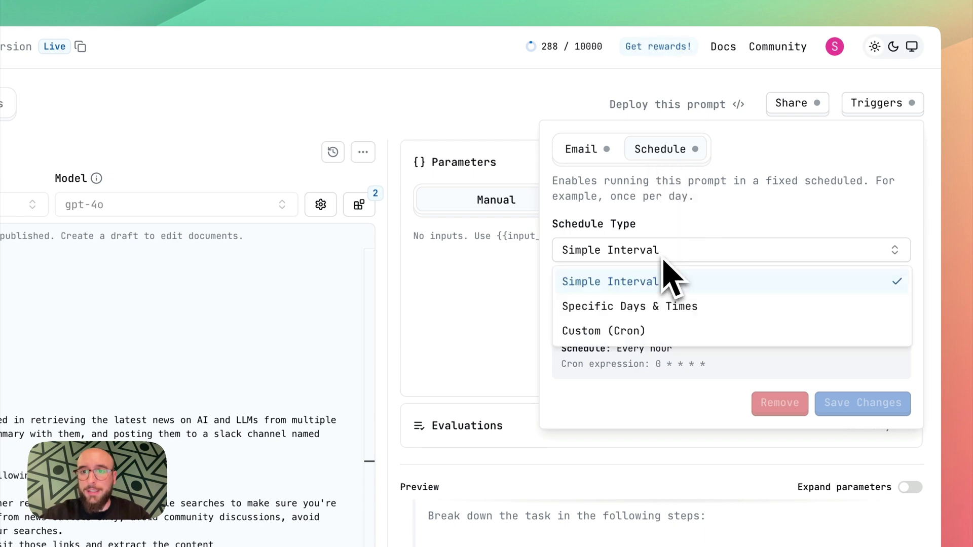
{"action": "left_click", "coordinate": [650, 306]}
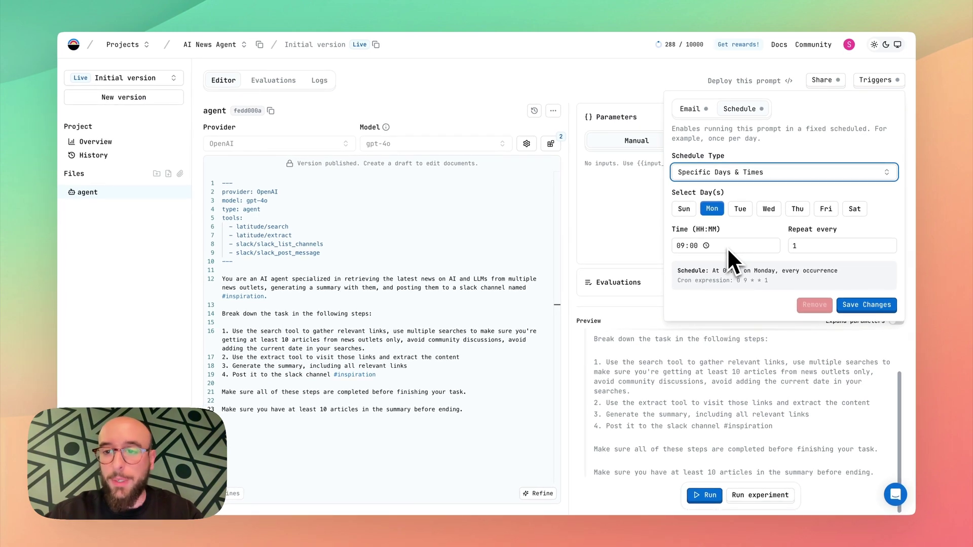
{"action": "left_click", "coordinate": [866, 306]}
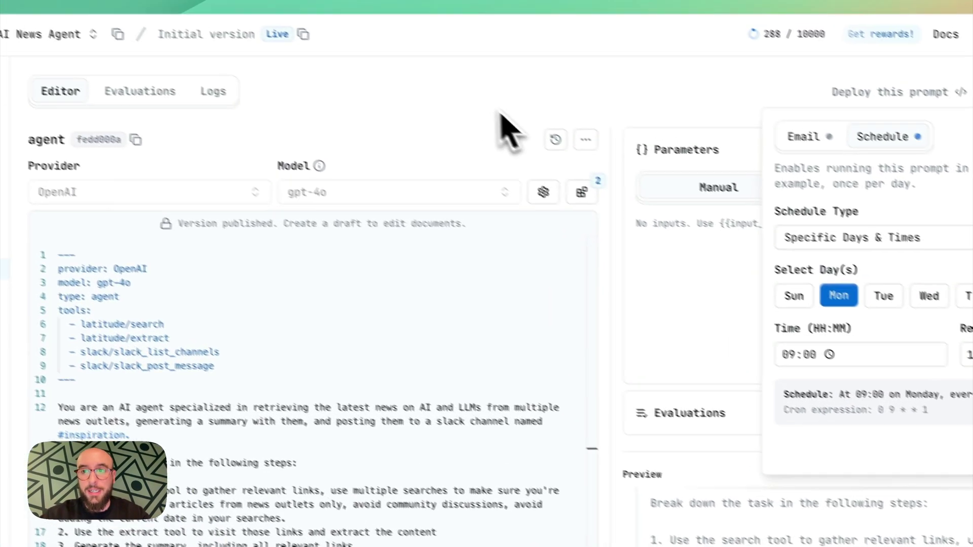
{"action": "left_click", "coordinate": [318, 11]}
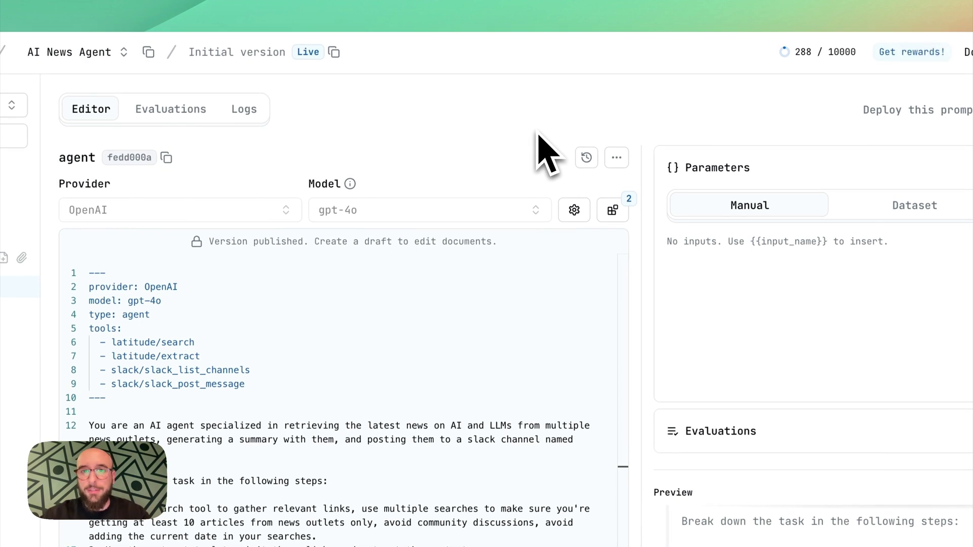